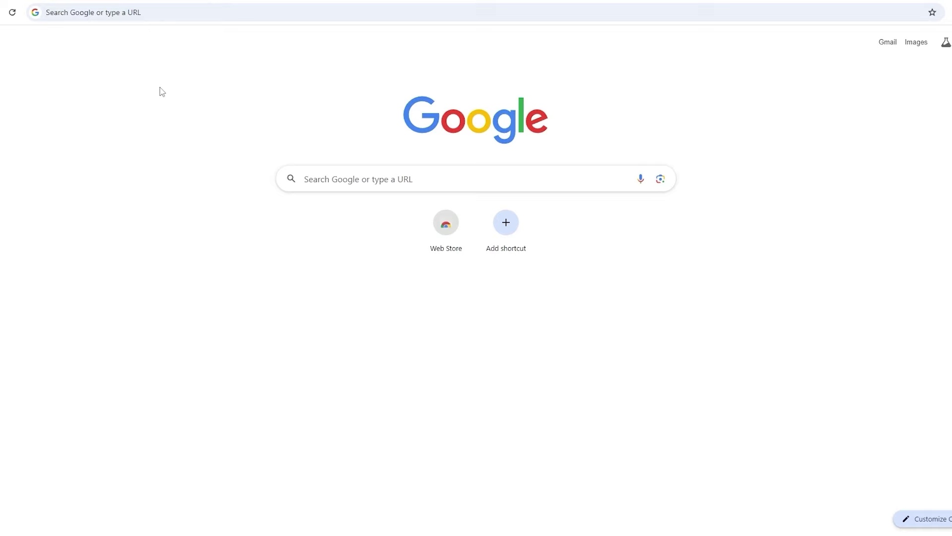
Go to Dell.com, open the Support Home page, and dismiss the feedback survey
click(113, 14)
text(Dell.com)
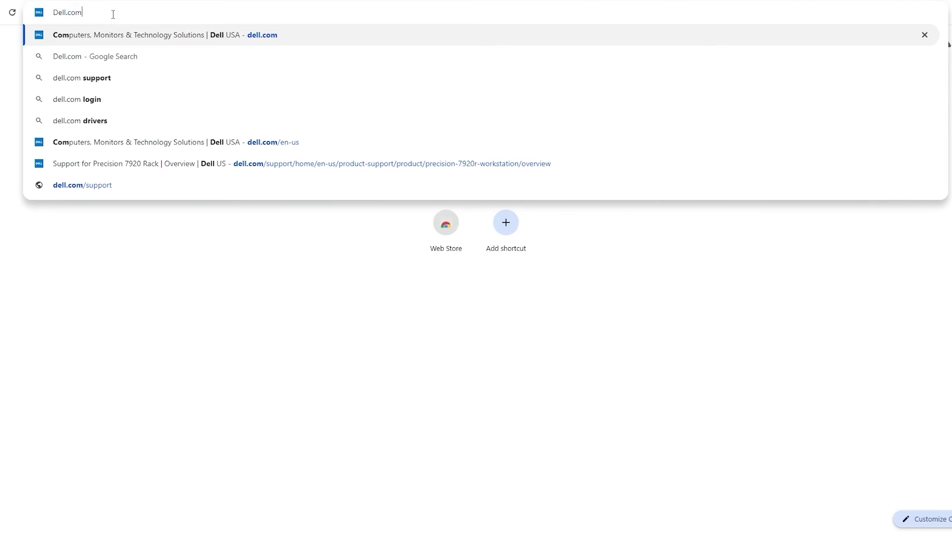
key(Return)
click(331, 69)
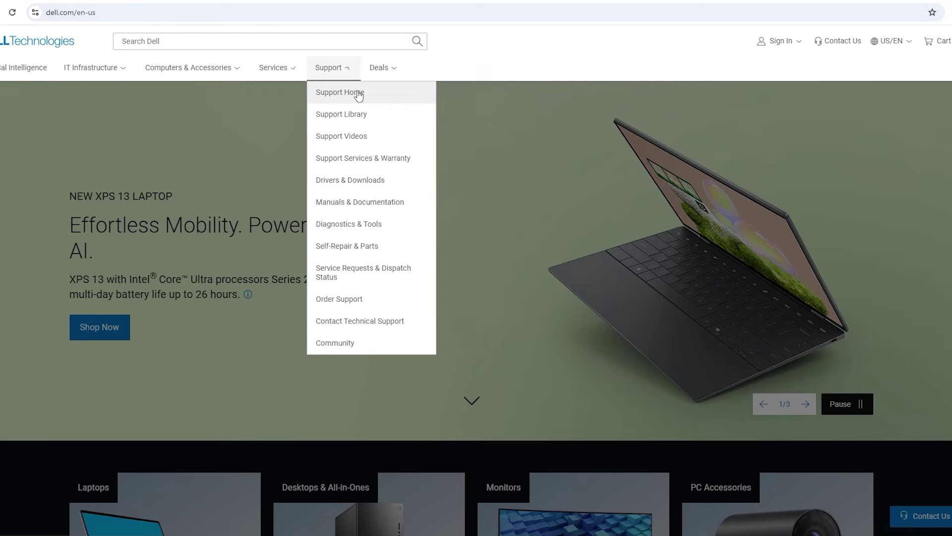
click(330, 98)
scroll(181, 304, down, 1)
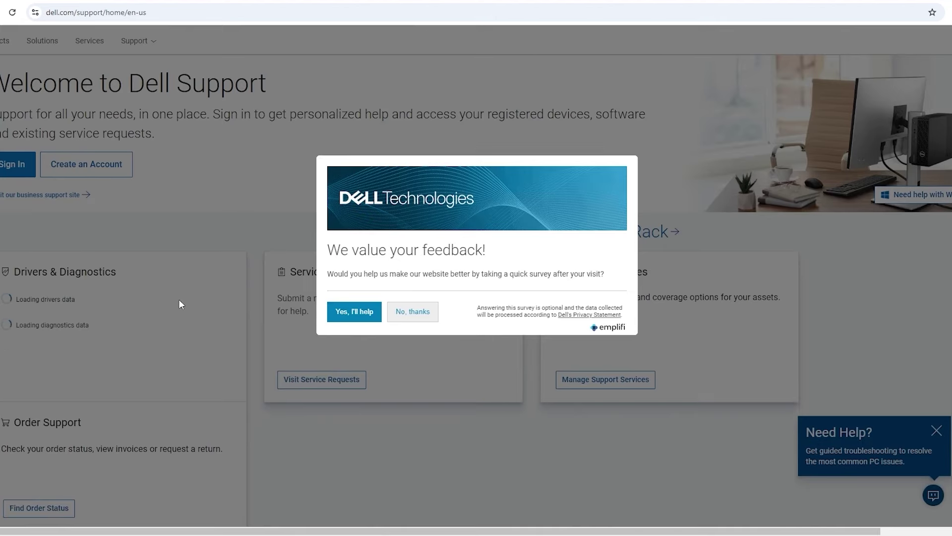
click(416, 313)
Search the support site for the Precision 7920 Rack and open its support page
scroll(168, 297, down, 3)
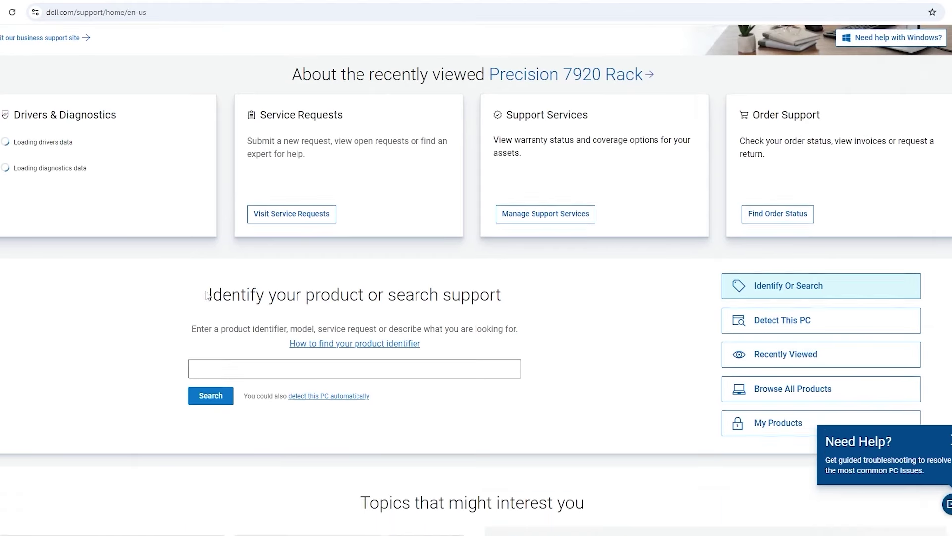
click(240, 335)
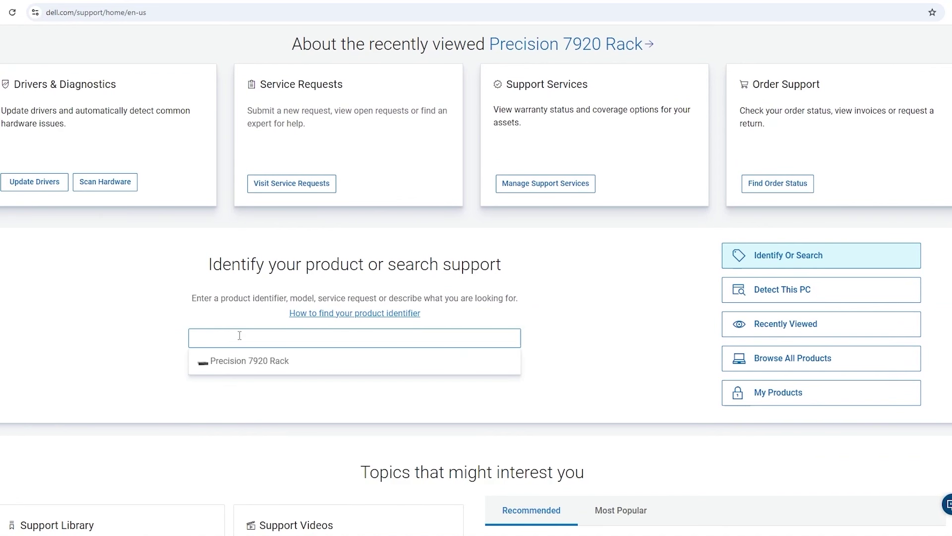
click(271, 368)
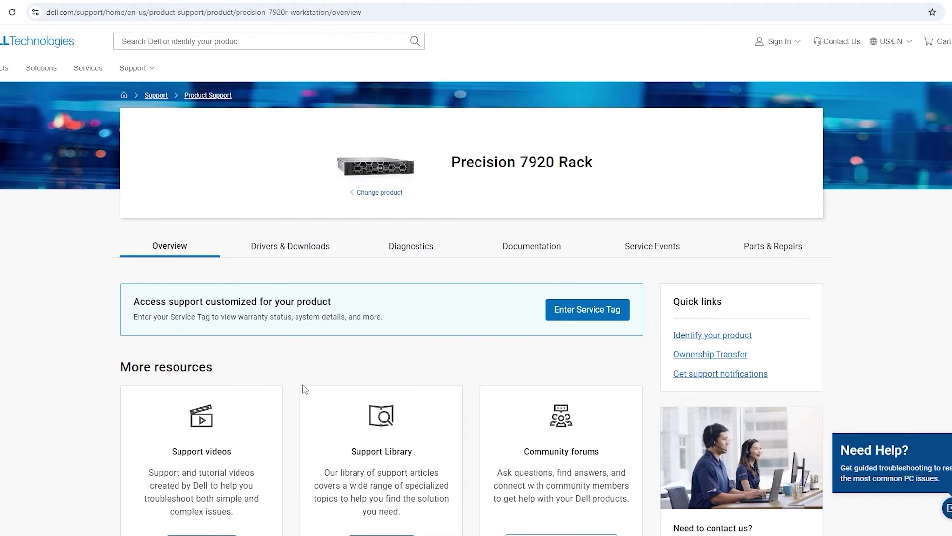
Filter the Precision 7920 Rack drivers and downloads to Not Applicable OS and BIOS category
click(289, 256)
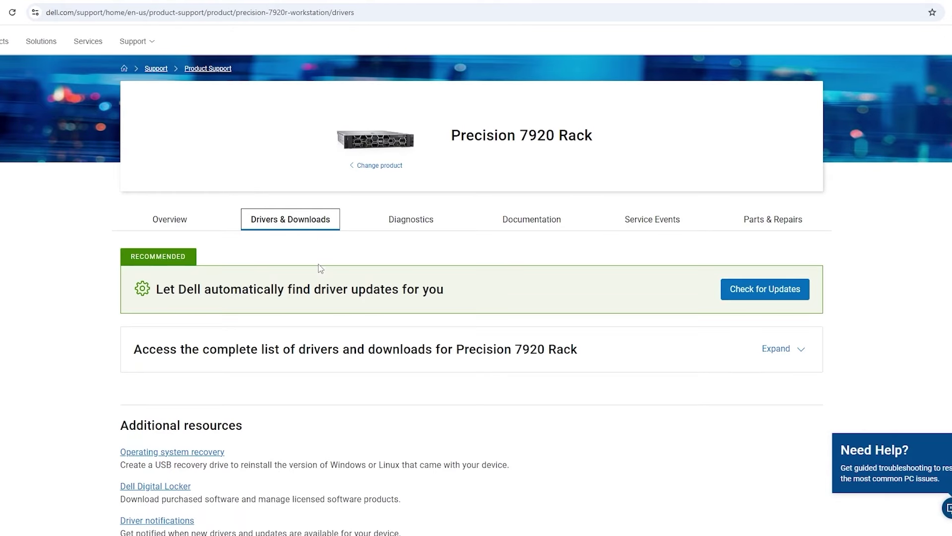
scroll(319, 266, down, 4)
click(777, 163)
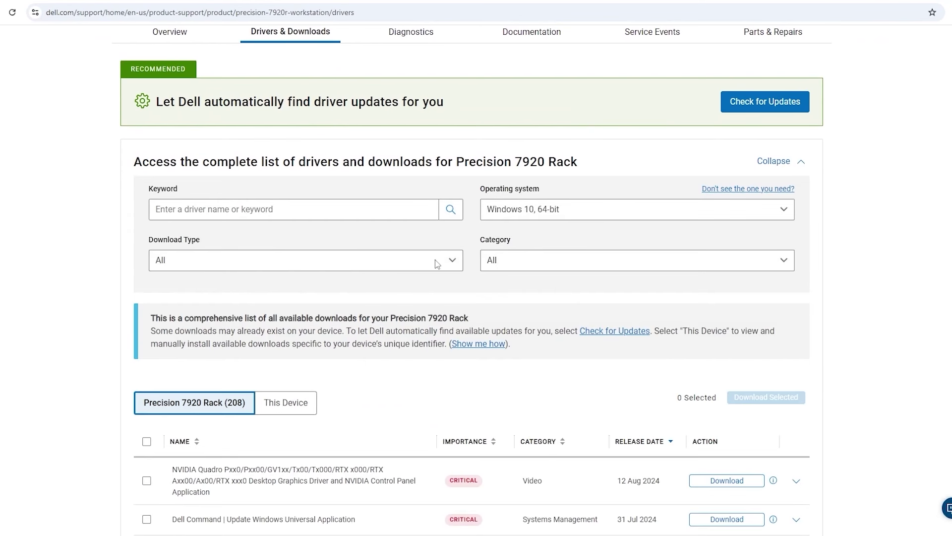
click(582, 207)
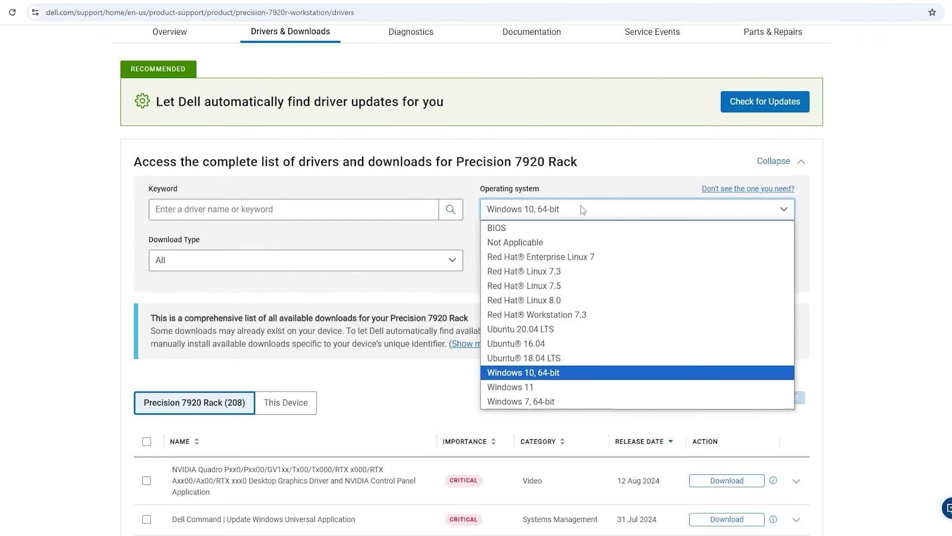
click(513, 243)
click(513, 261)
click(511, 301)
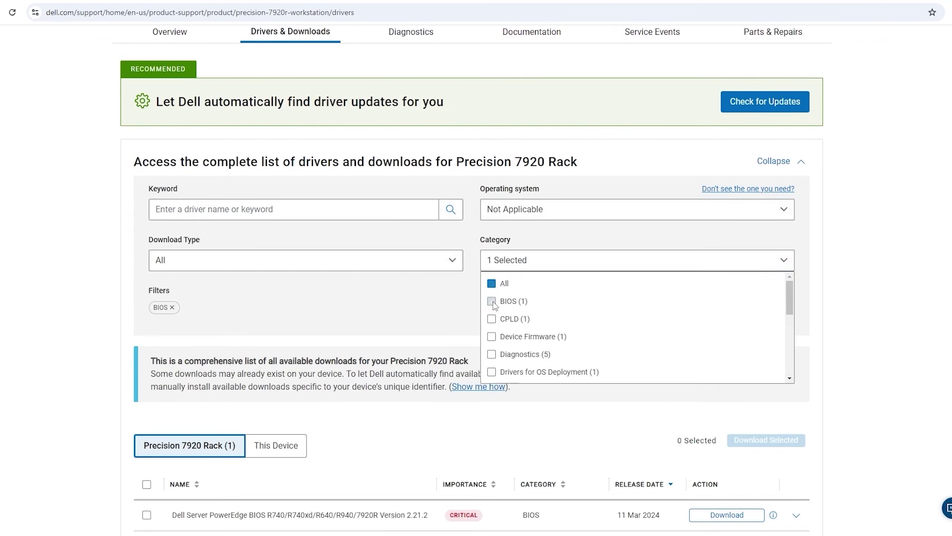
click(839, 297)
Download BIOS 2.21.2 in the .efi format from its other formats
scroll(853, 293, down, 1)
scroll(853, 293, down, 5)
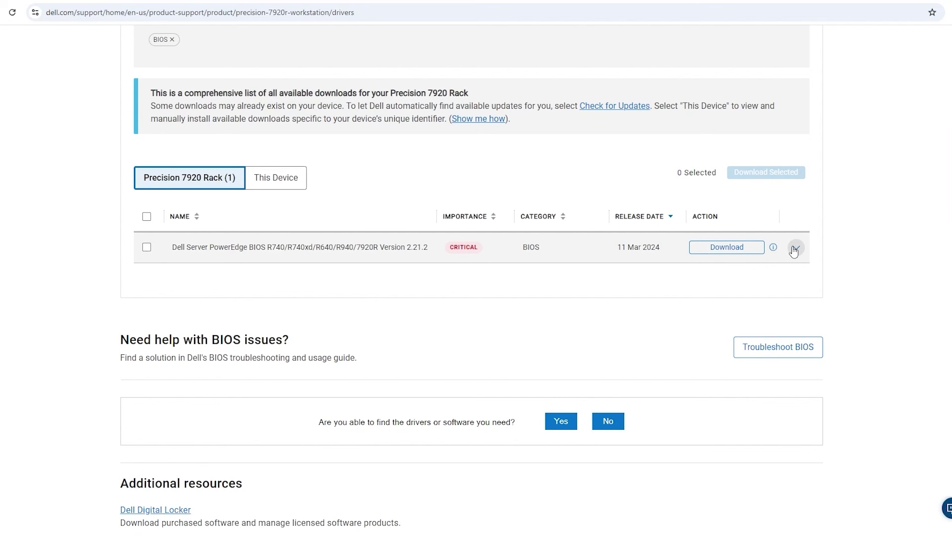
click(795, 248)
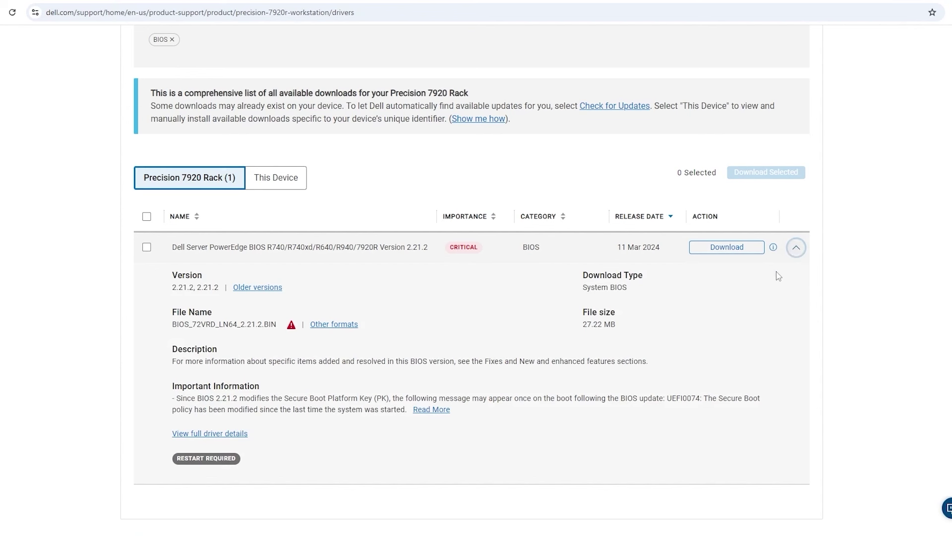
click(354, 325)
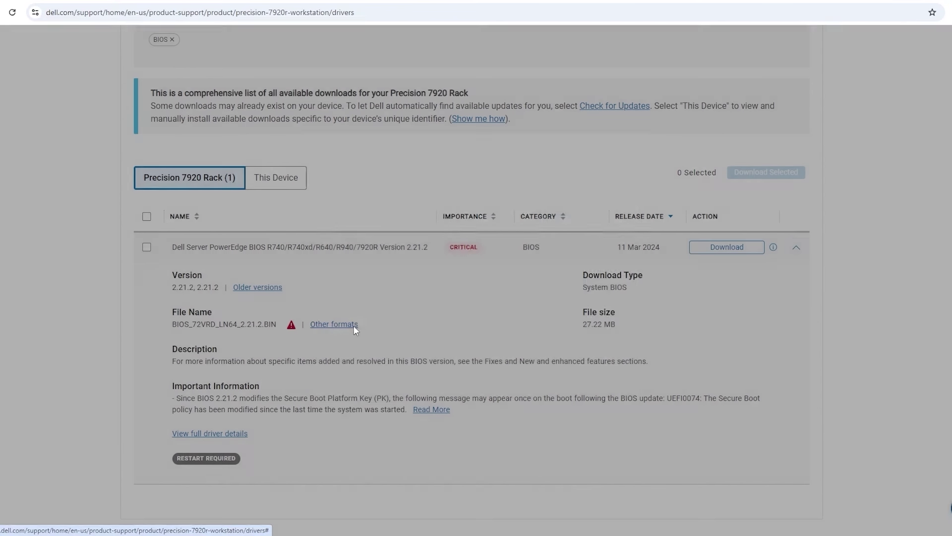
click(572, 268)
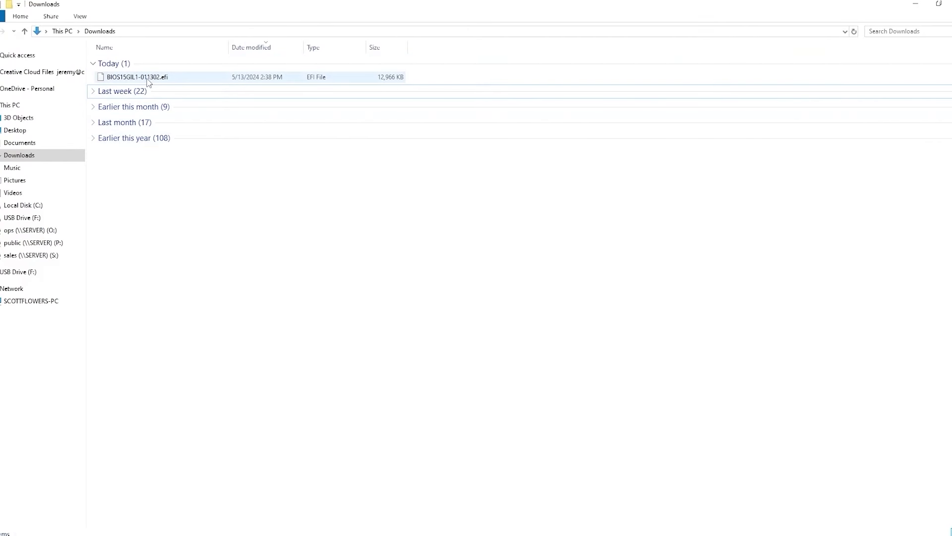
Copy BIOS15GIL1-011302.efi from Downloads onto USB Drive (F:)
drag(144, 78, 39, 222)
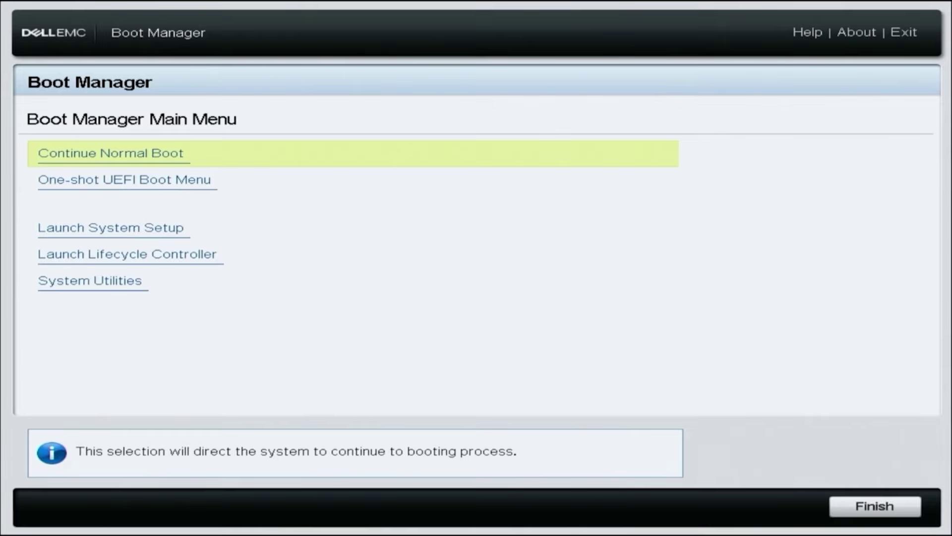
Open BIOS Update File Explorer from System Utilities, browse NEW VOLUME, and launch the .efi file
key(Down)
key(Down)
key(Down)
key(Down)
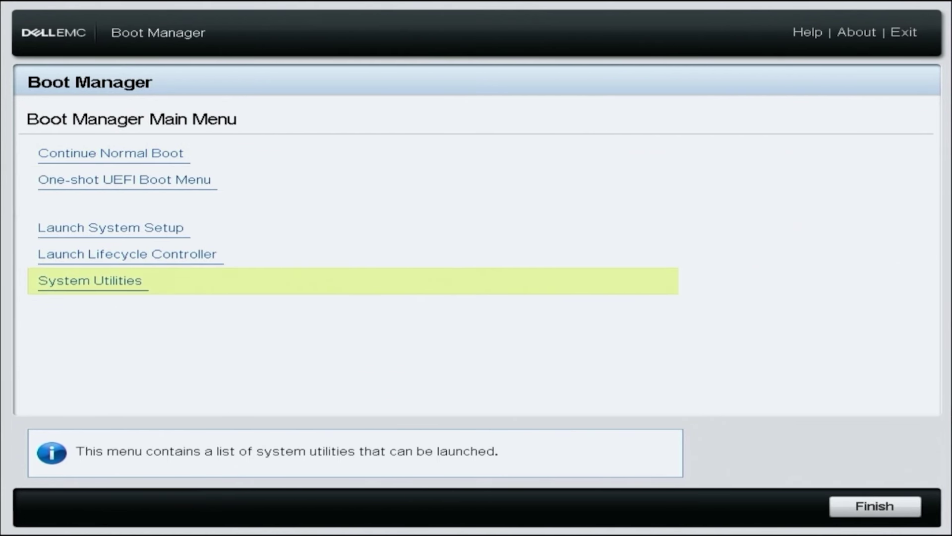
key(Return)
key(Down)
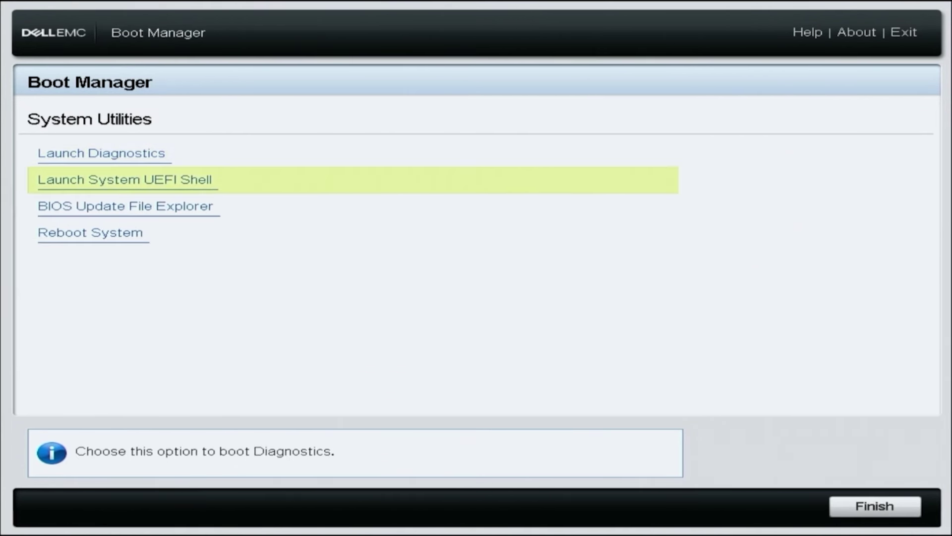
key(Down)
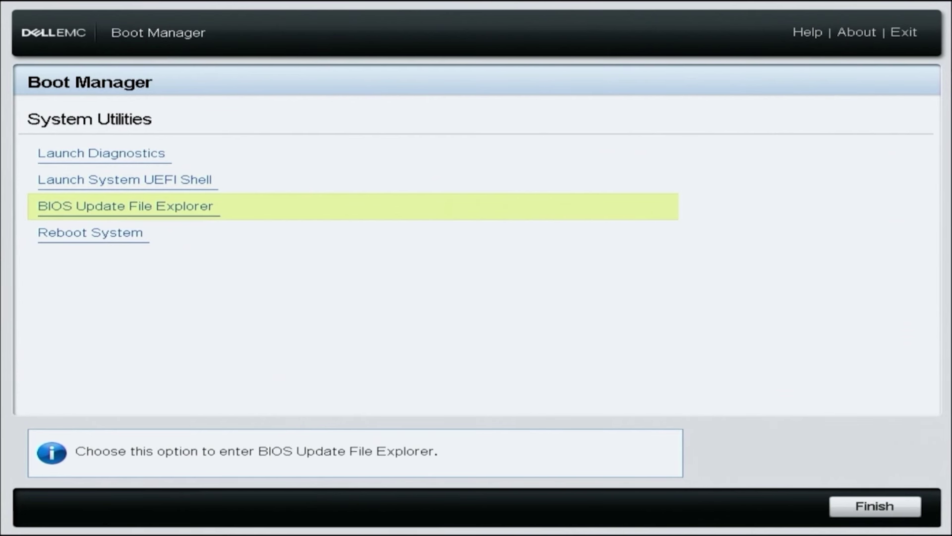
key(Return)
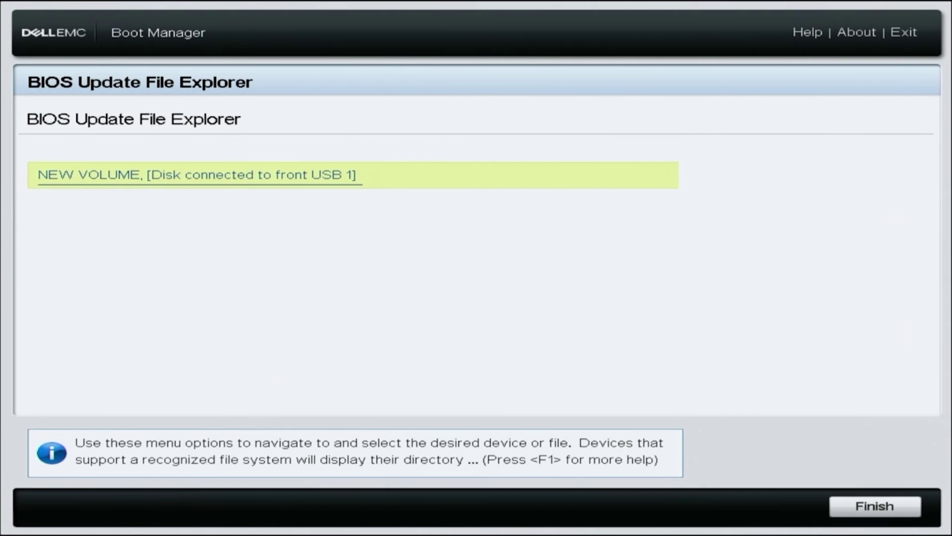
key(Return)
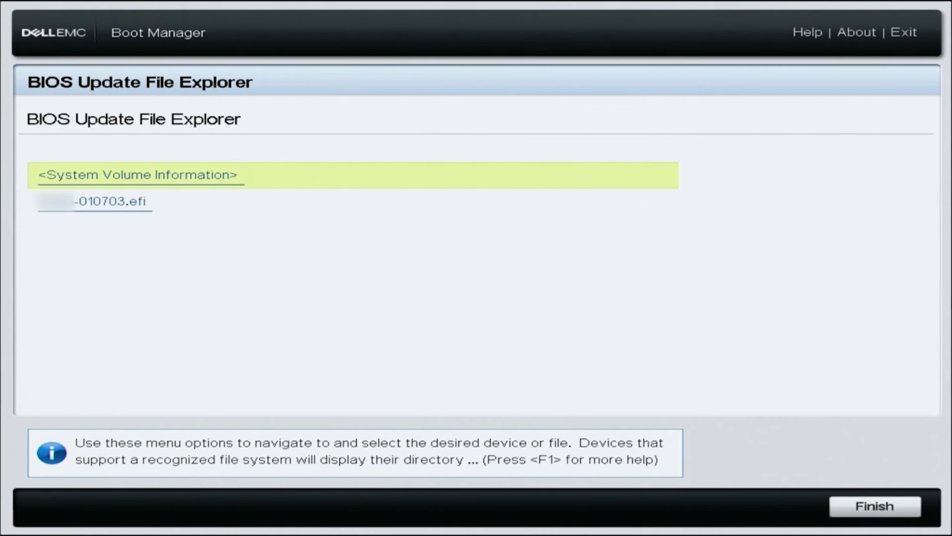
key(Down)
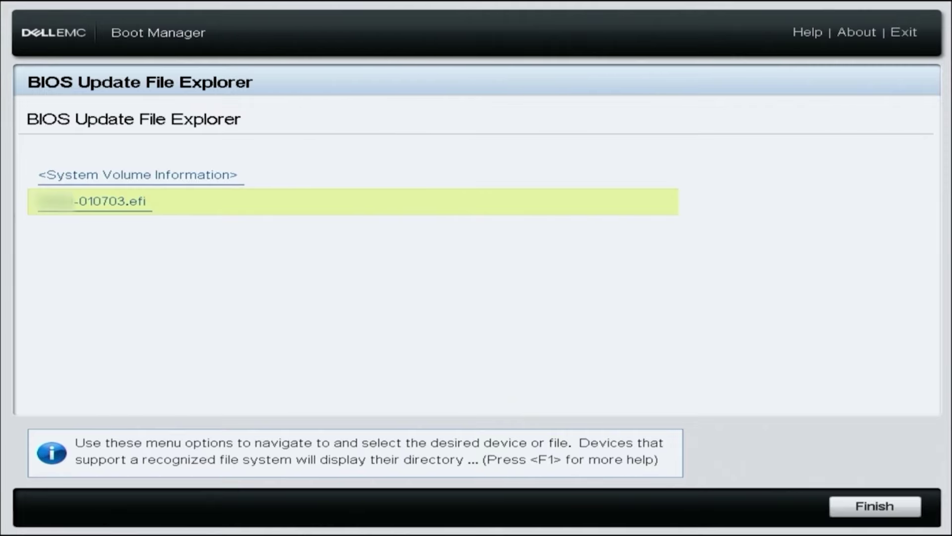
key(Return)
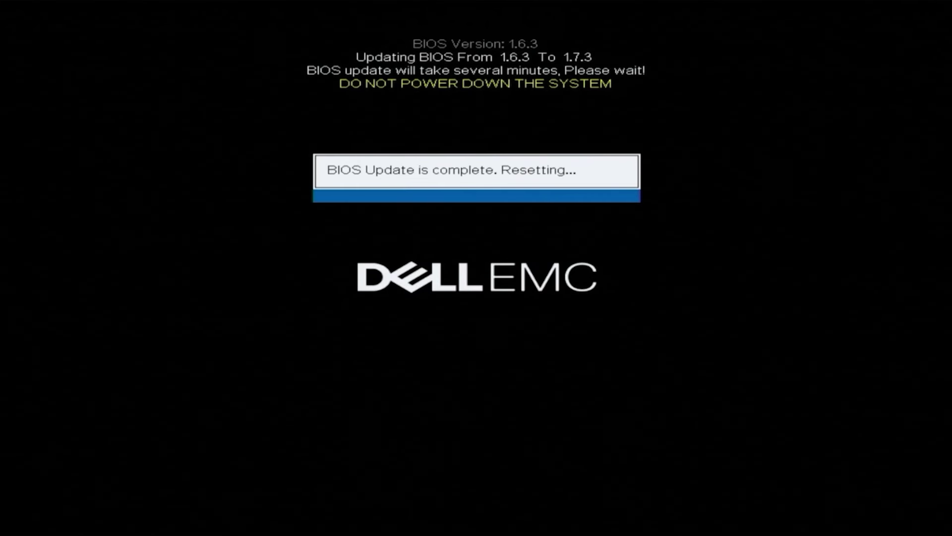
After the 1.6.3 to 1.7.3 update finishes, enter System Setup with F2 during reboot
key(F2)
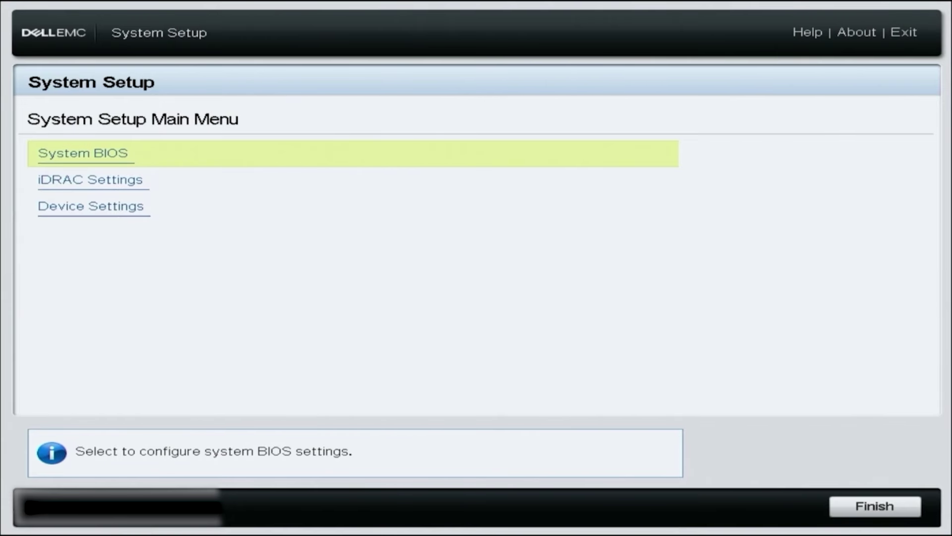
Open System BIOS > System Information to check the BIOS version reads 1.7.3
key(Return)
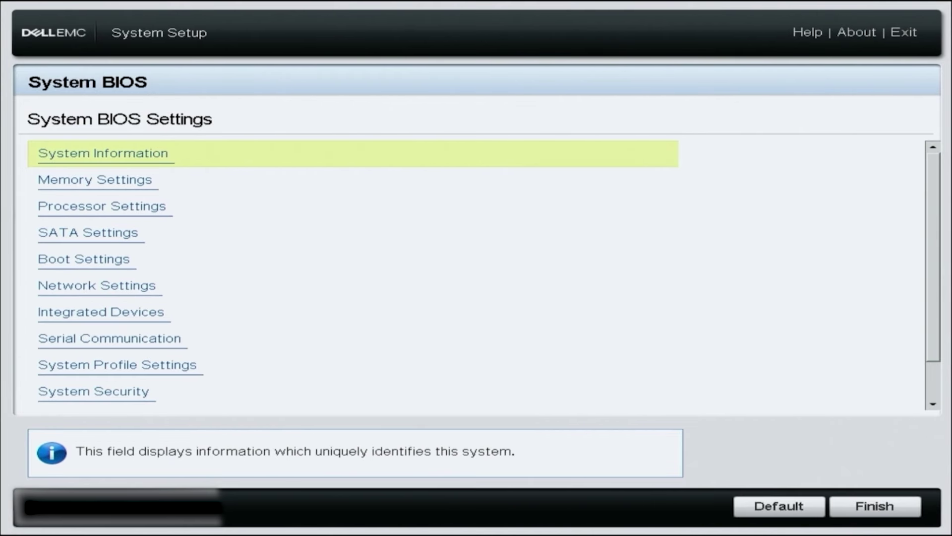
key(Return)
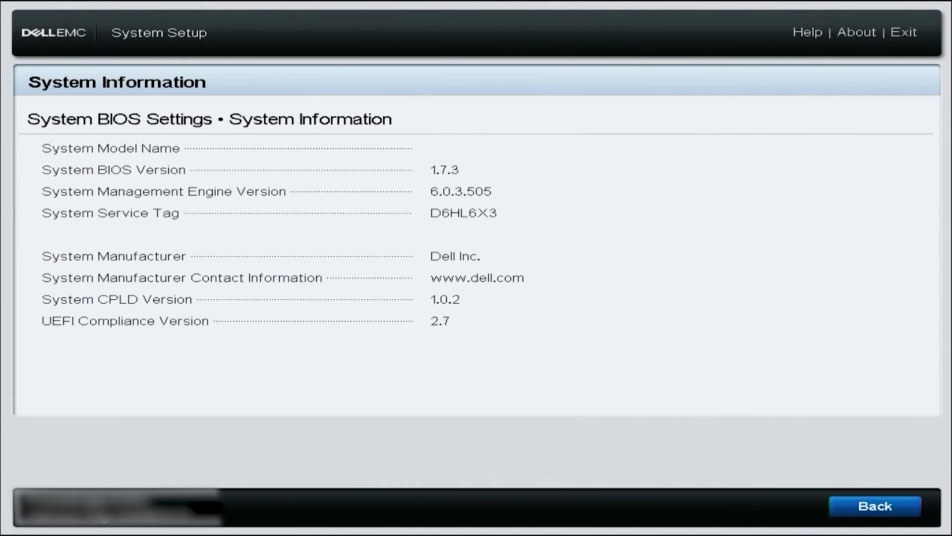